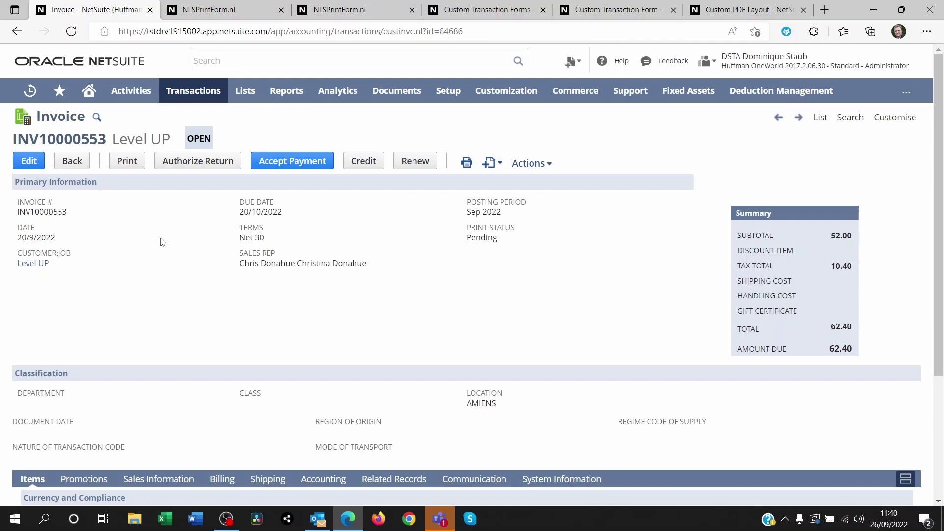
# Step: Look over the invoice's custom transaction form settings, then return to invoice INV10000553
pyautogui.click(608, 10)
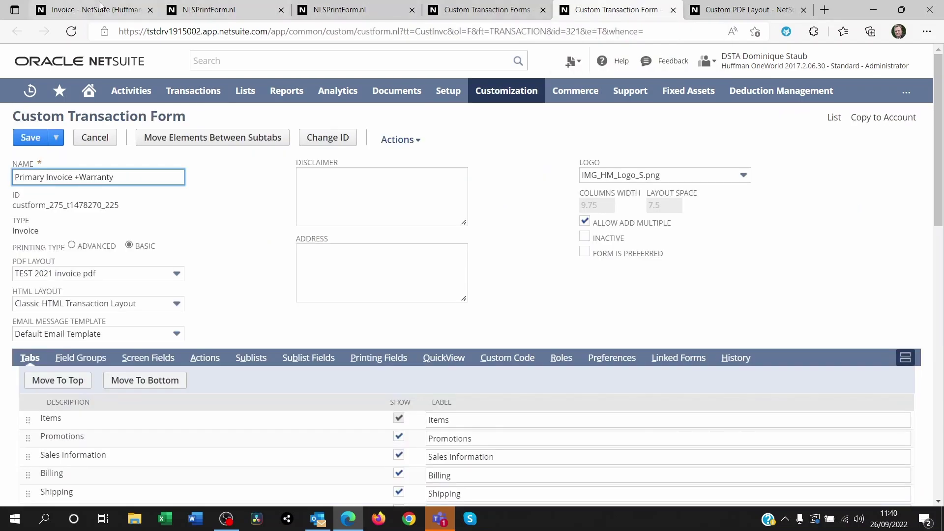
pyautogui.click(78, 6)
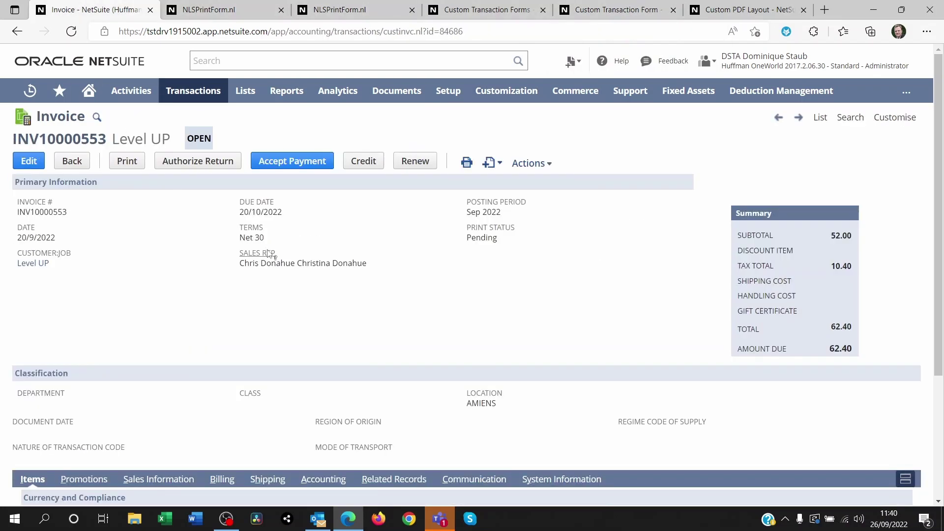
# Step: Edit invoice INV10000553 and review the Custom Form options, keeping Primary Invoice +Warranty selected
pyautogui.click(29, 162)
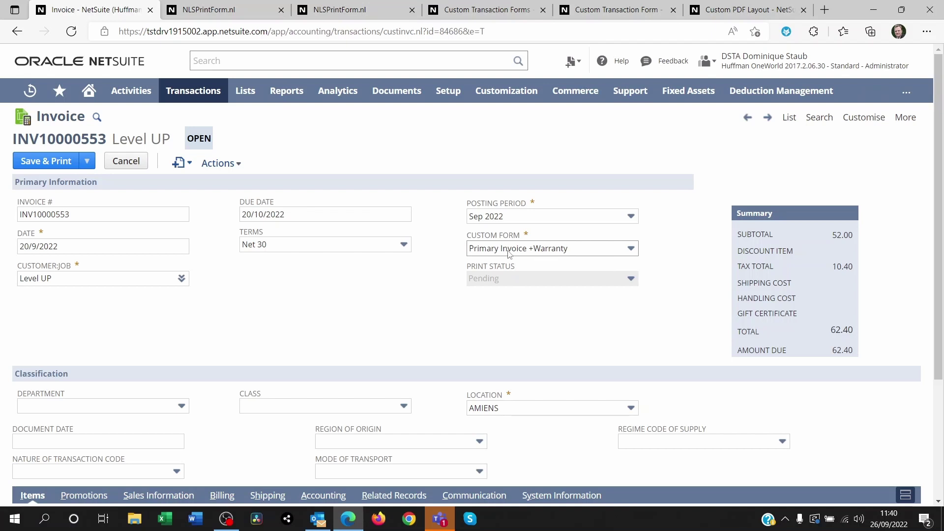
pyautogui.click(631, 250)
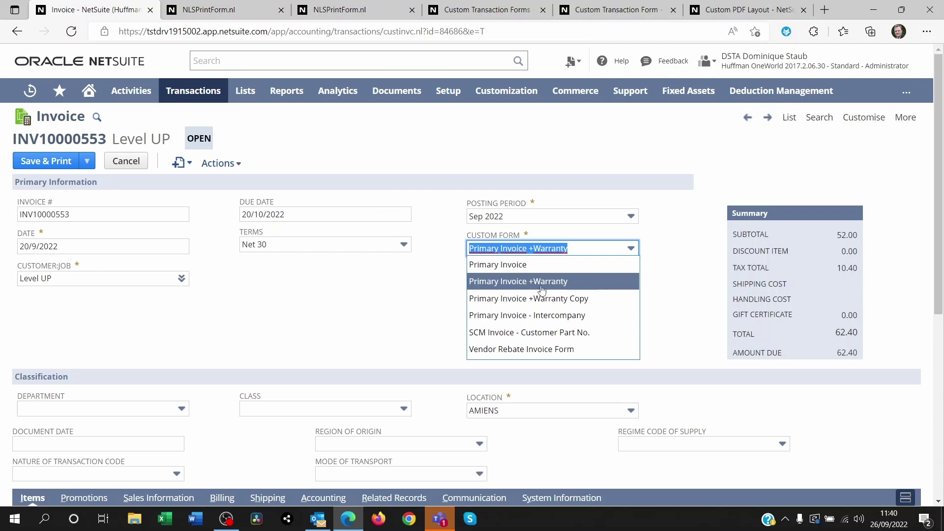
pyautogui.click(376, 300)
pyautogui.click(222, 15)
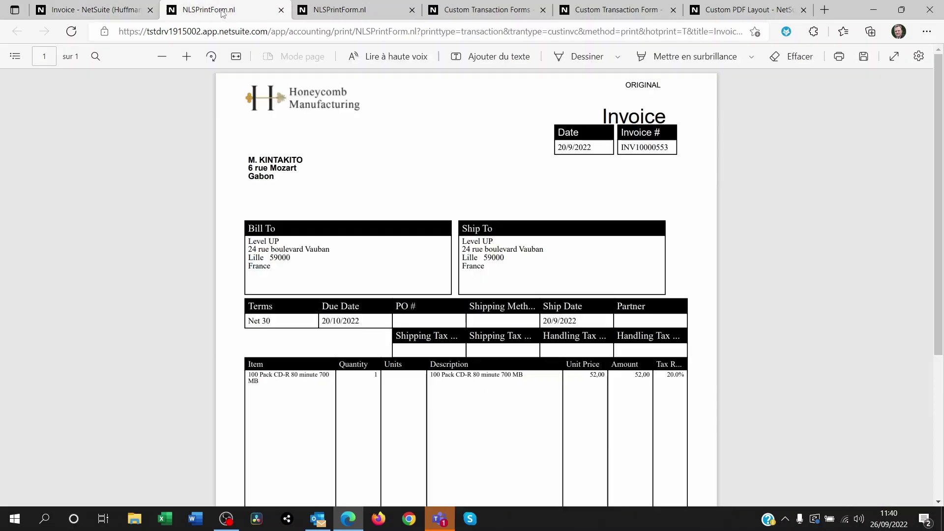
pyautogui.moveTo(667, 90)
pyautogui.mouseDown()
pyautogui.moveTo(630, 87)
pyautogui.moveTo(665, 88)
pyautogui.mouseUp()
pyautogui.click(644, 89)
pyautogui.click(651, 89)
pyautogui.doubleClick(632, 87)
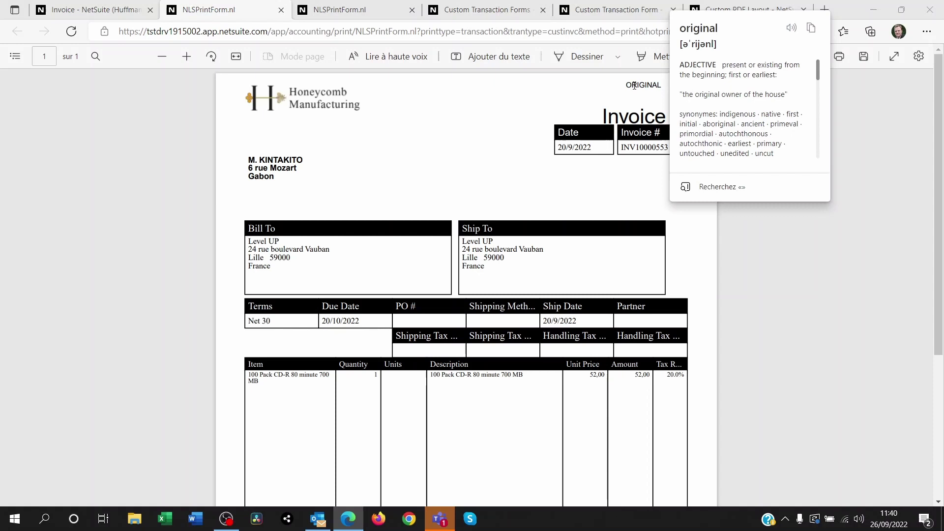
pyautogui.click(634, 86)
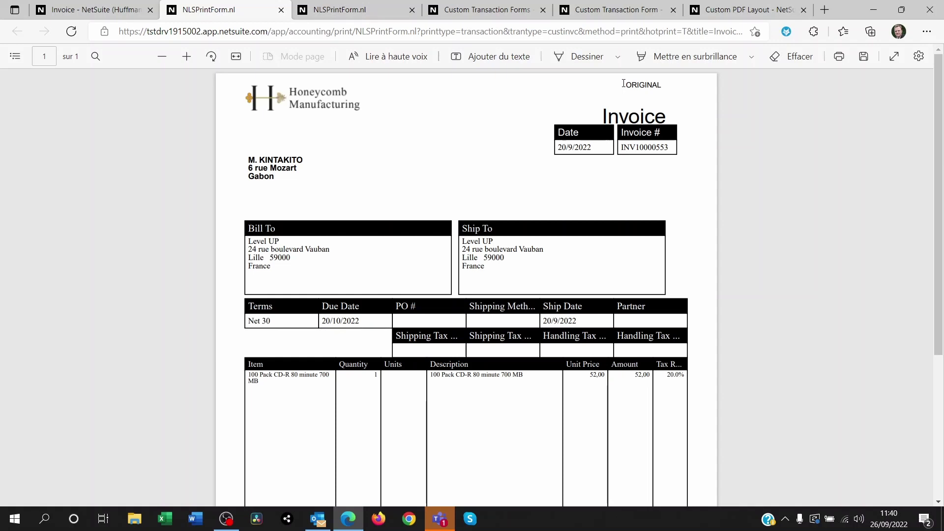
pyautogui.hotkey('ctrl', 'shift', 'Tab')
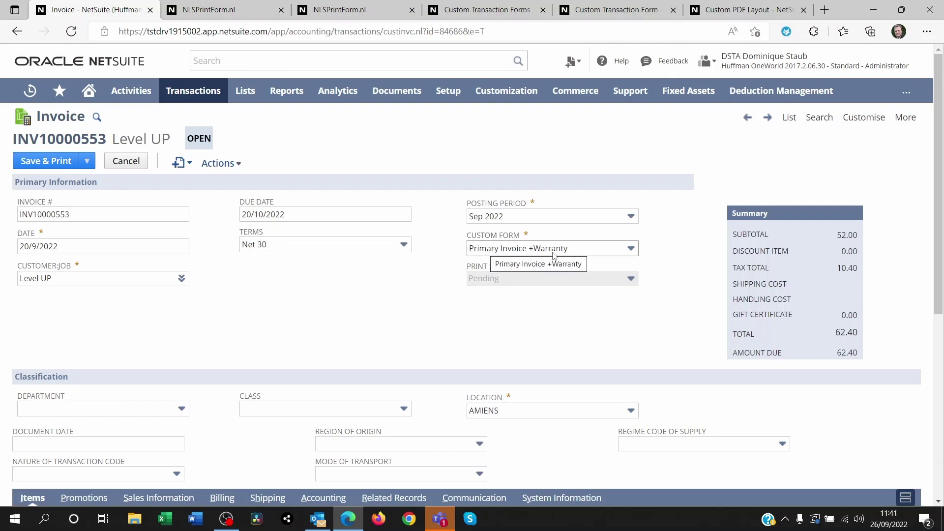
# Step: Bring up the Primary Invoice +Warranty form settings, which use the TEST 2021 invoice pdf layout
pyautogui.moveTo(864, 121)
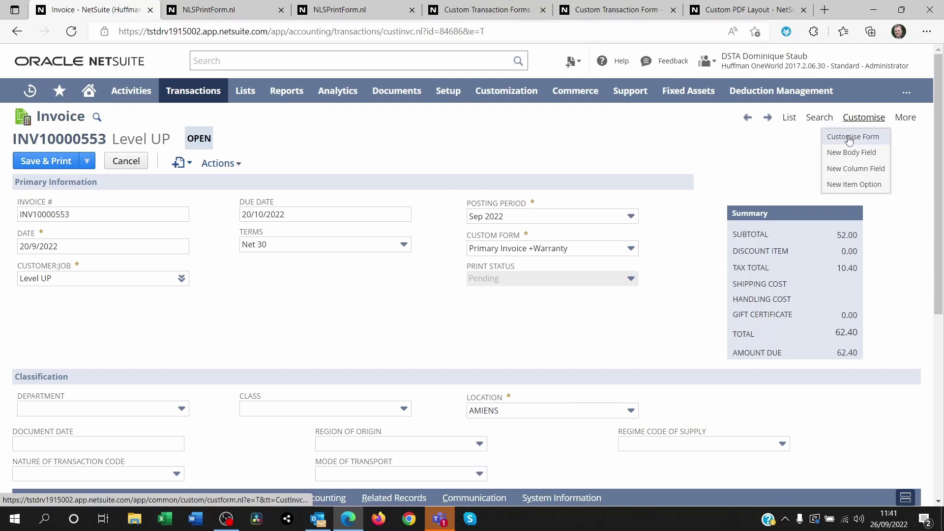
pyautogui.click(605, 9)
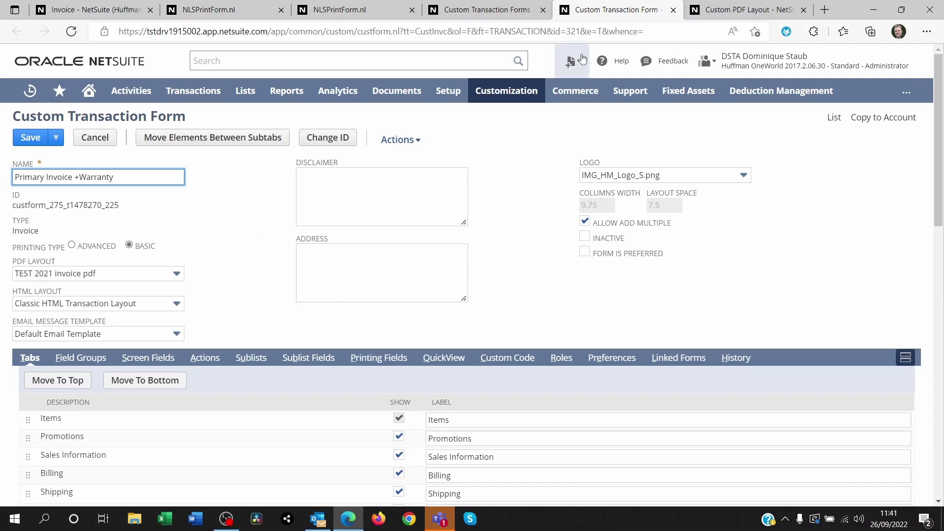
# Step: In the TEST 2021 invoice pdf layout, select the existing ORIGINAL text element and delete it
pyautogui.click(749, 10)
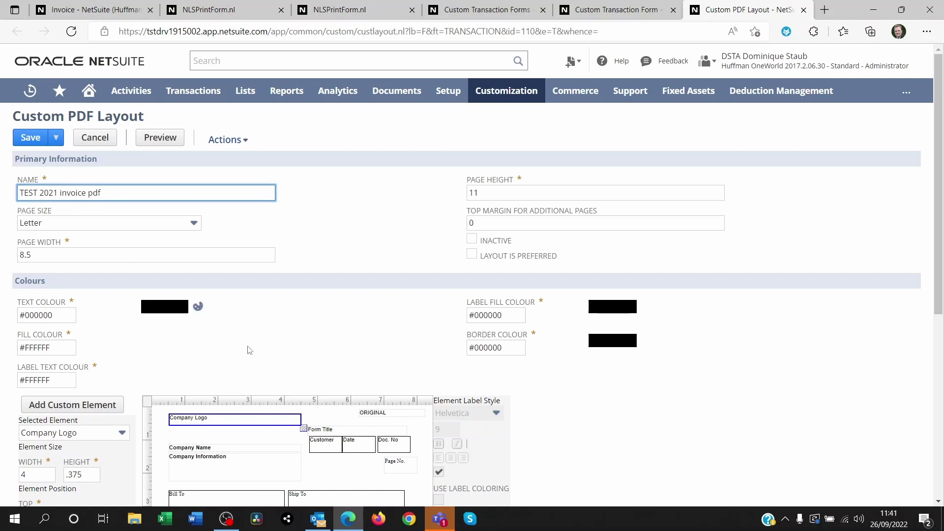
pyautogui.scroll(-1, 198, 340)
pyautogui.click(373, 350)
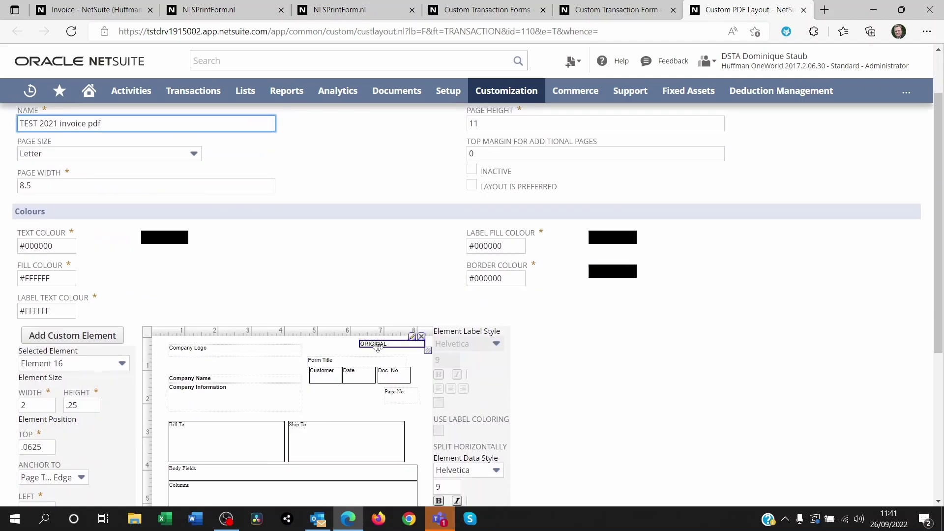
pyautogui.moveTo(381, 345)
pyautogui.mouseDown()
pyautogui.moveTo(326, 343)
pyautogui.moveTo(377, 346)
pyautogui.mouseUp()
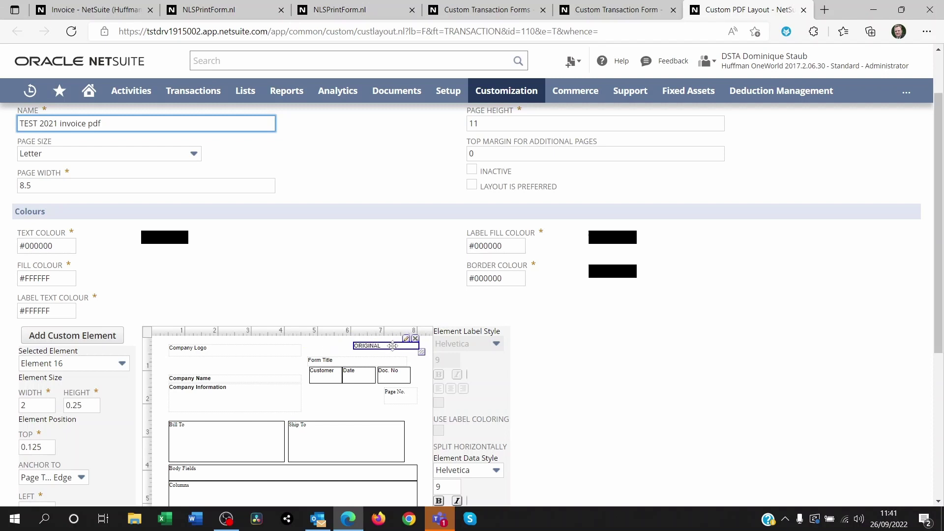
pyautogui.click(416, 339)
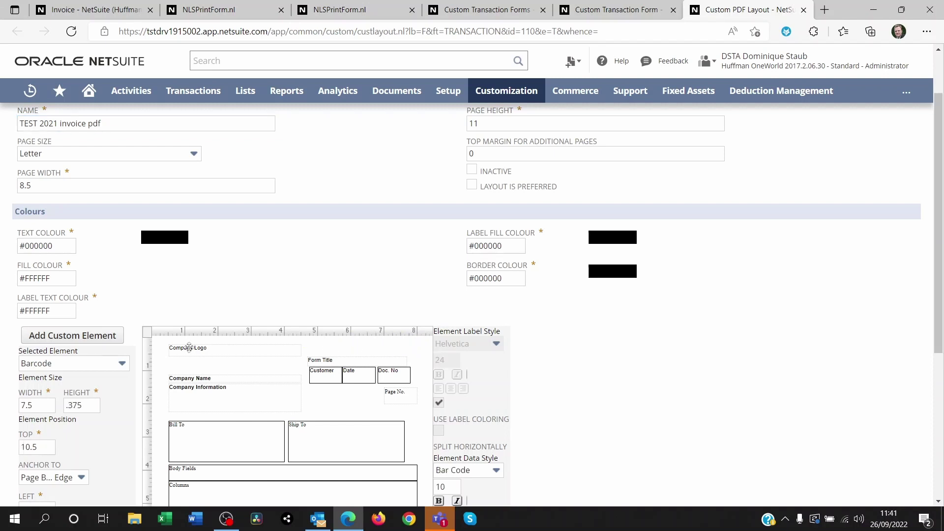
# Step: Add a new ORIGINAL text element, sized 0.875 × 0.3125, in the layout's top-right corner
pyautogui.click(76, 339)
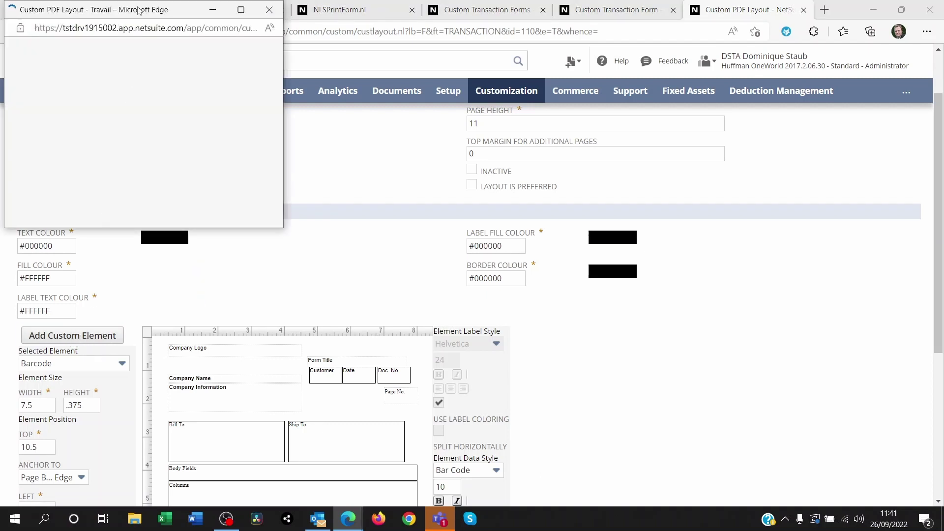
pyautogui.moveTo(138, 10); pyautogui.dragTo(351, 208)
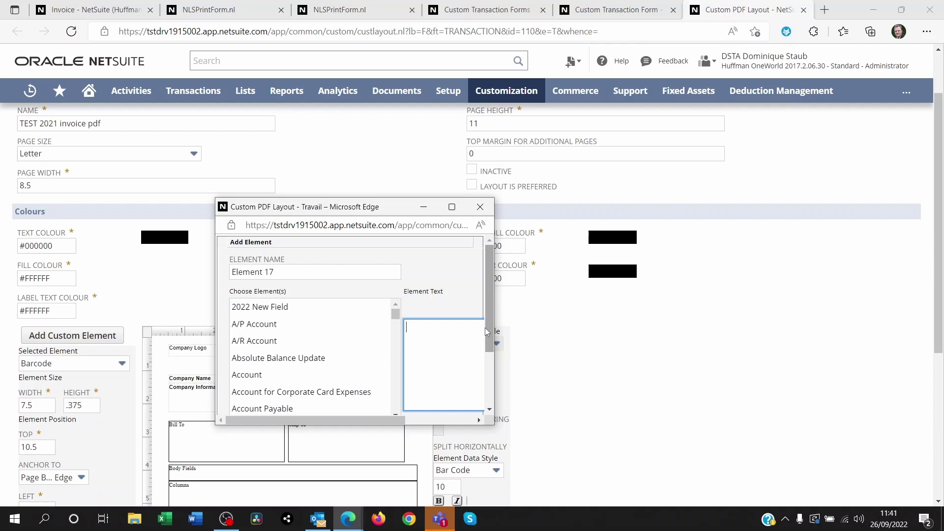
pyautogui.click(450, 209)
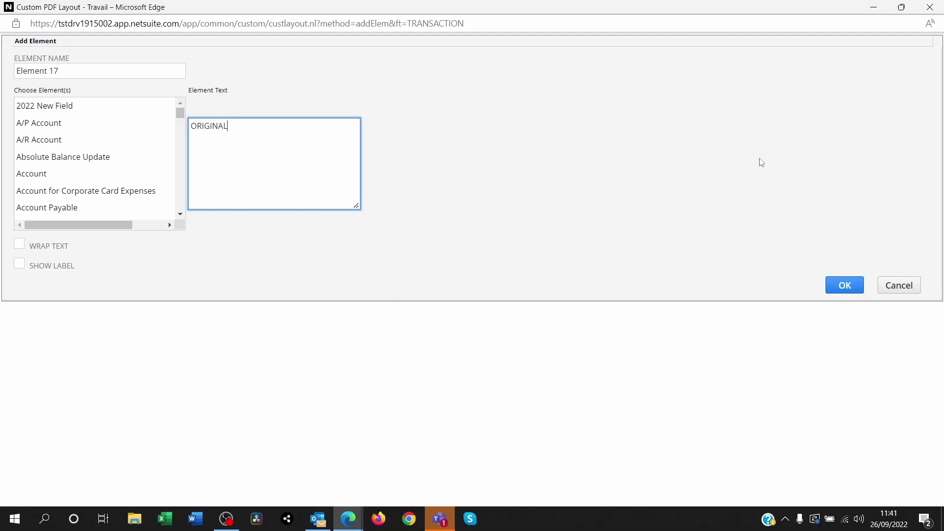
pyautogui.click(844, 285)
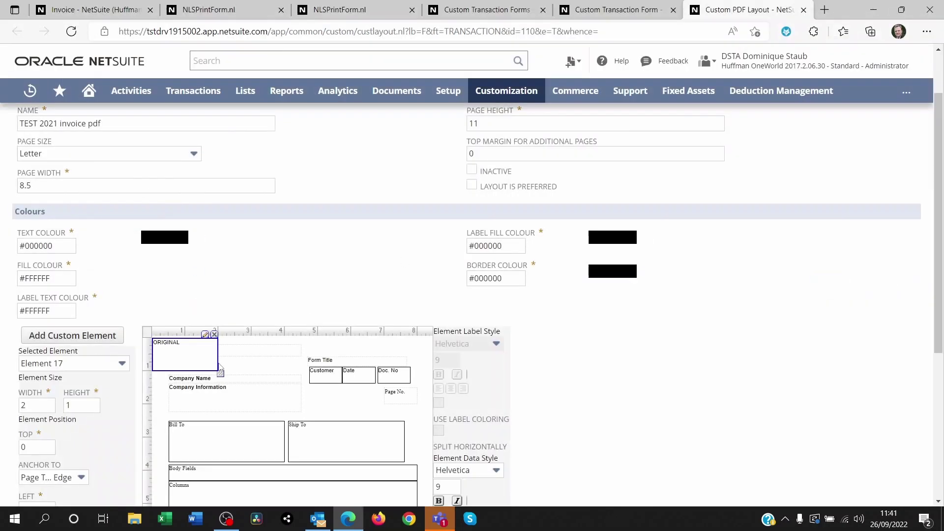
pyautogui.moveTo(220, 379); pyautogui.dragTo(380, 343)
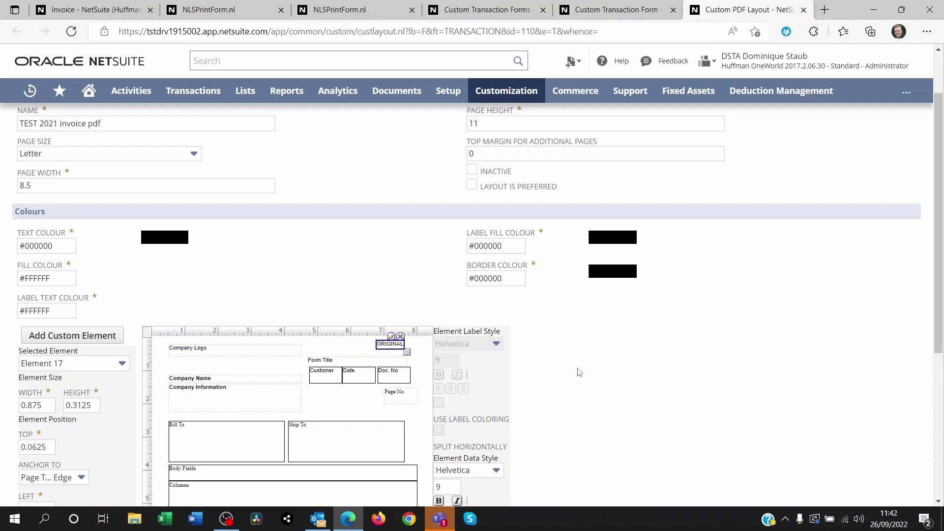
pyautogui.click(326, 369)
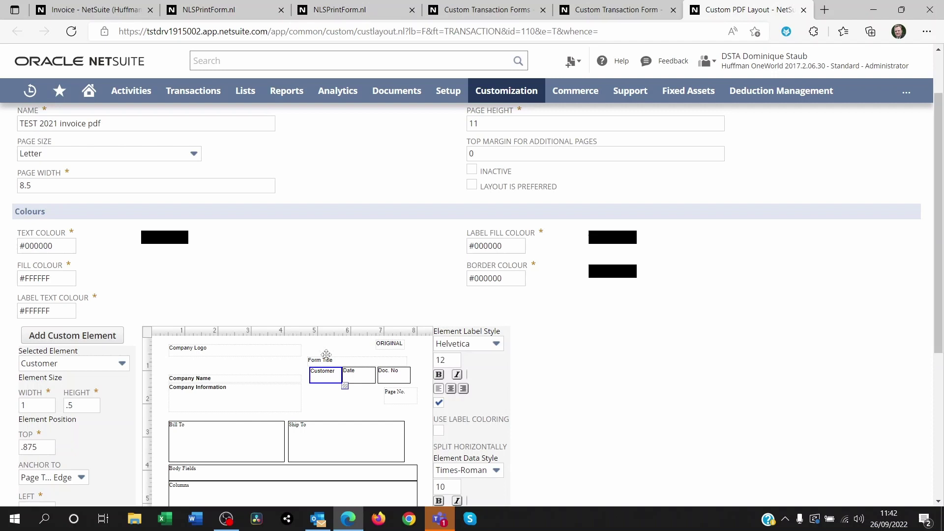
pyautogui.scroll(2, 258, 333)
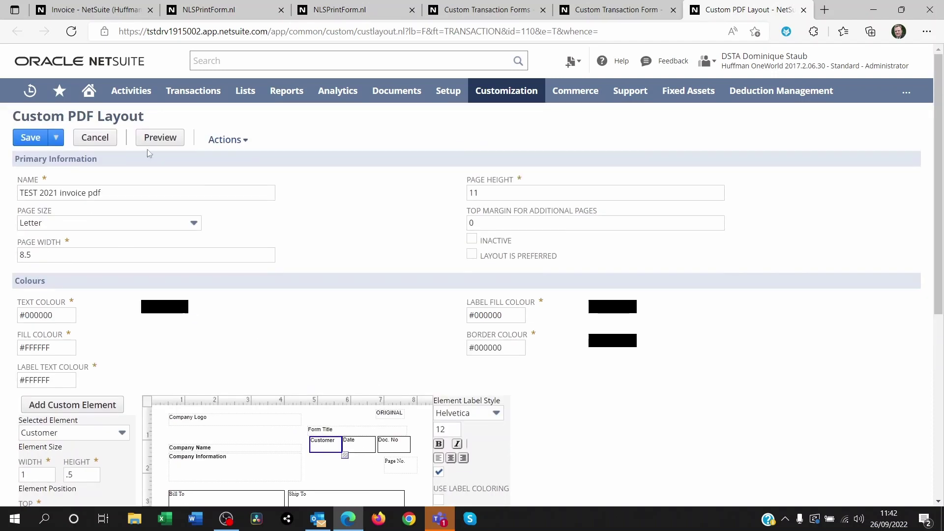
# Step: Verify ORIGINAL appears top-right on the print preview, then go back to invoice INV10000553
pyautogui.click(211, 12)
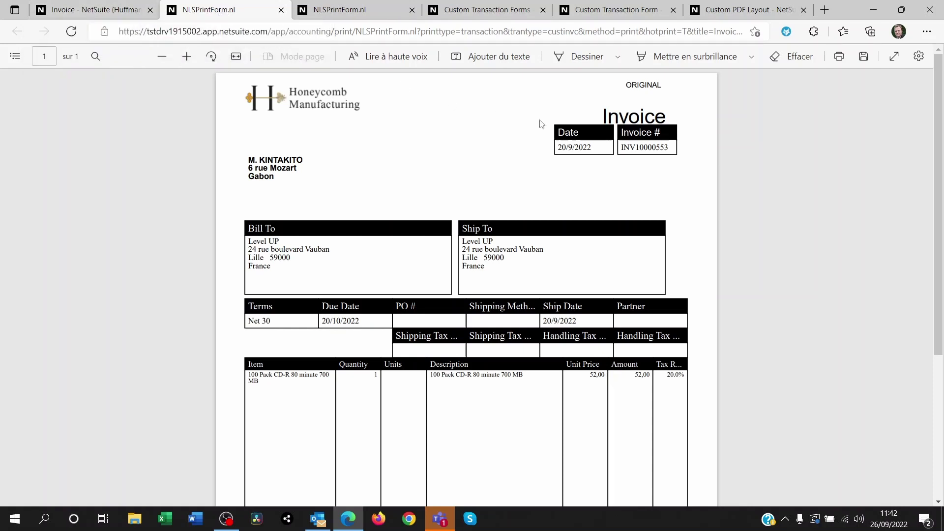
pyautogui.moveTo(624, 85); pyautogui.dragTo(667, 87)
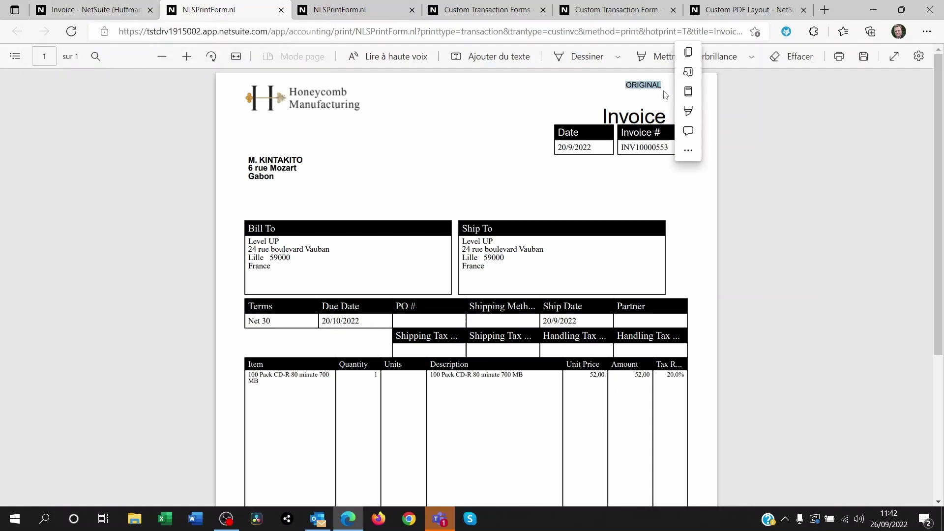
pyautogui.click(637, 85)
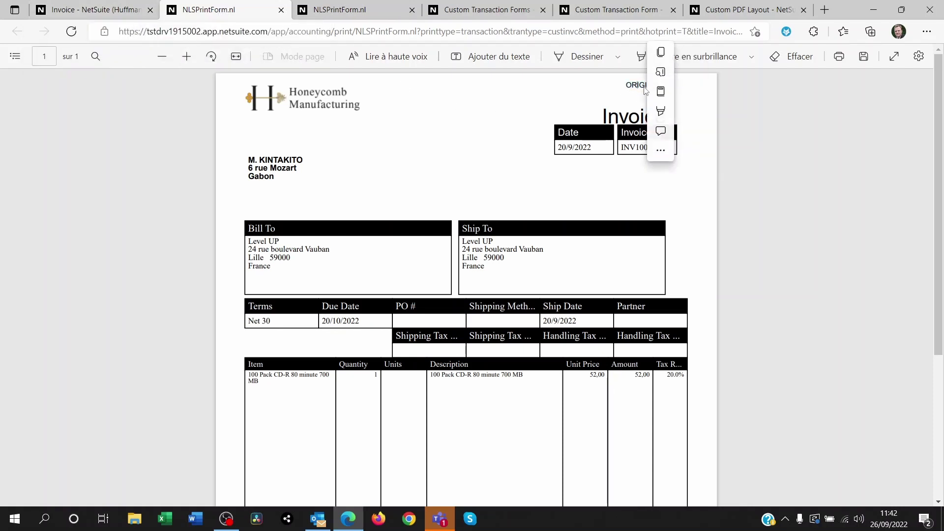
pyautogui.click(77, 9)
# Step: Switch the invoice to Primary Invoice +Warranty Copy and review the Warranty form's available PDF layouts
pyautogui.click(502, 249)
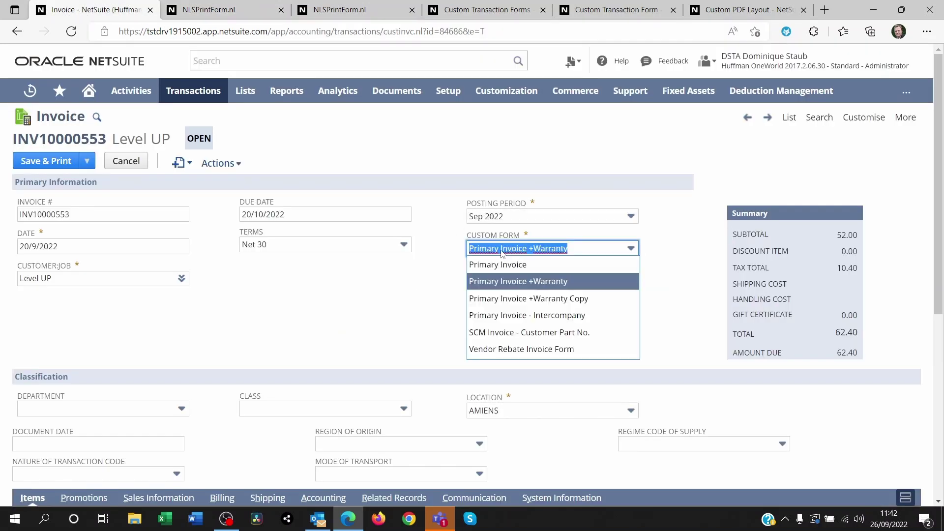
pyautogui.click(526, 298)
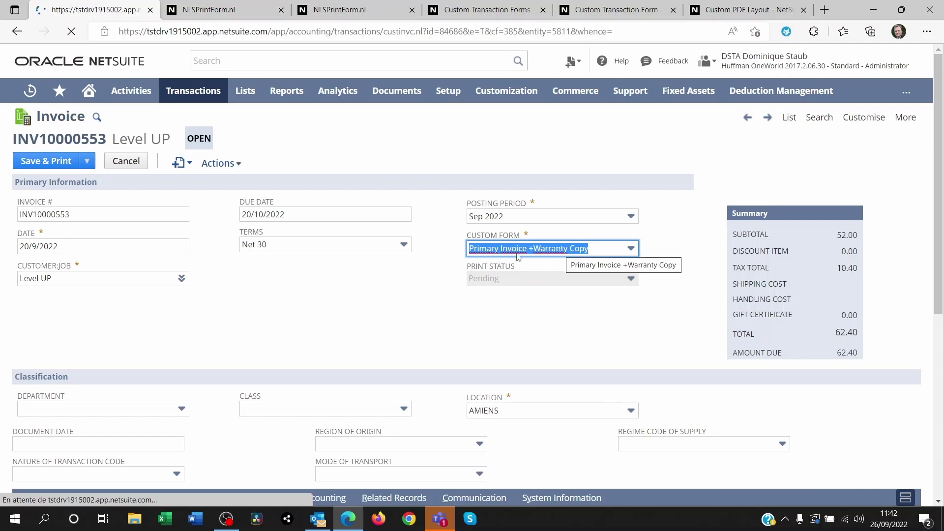
pyautogui.click(615, 10)
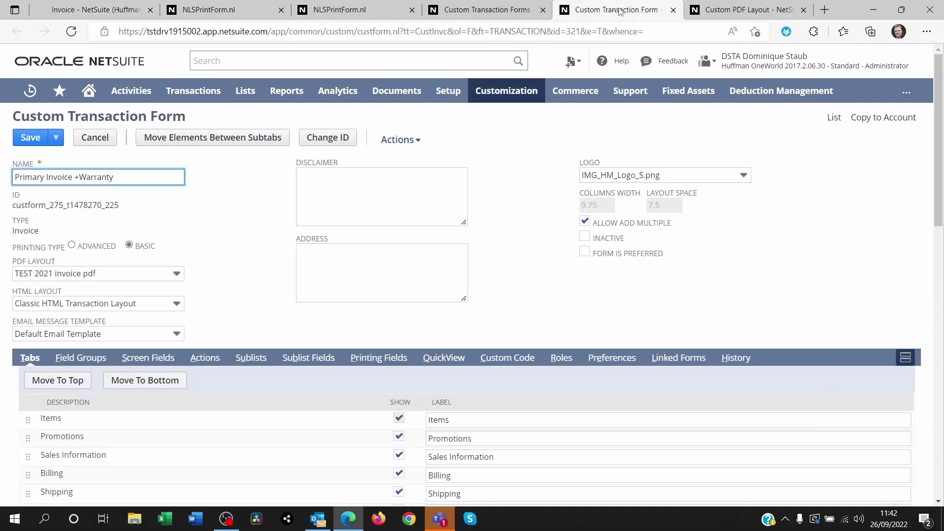
pyautogui.click(64, 276)
pyautogui.click(64, 277)
pyautogui.doubleClick(64, 275)
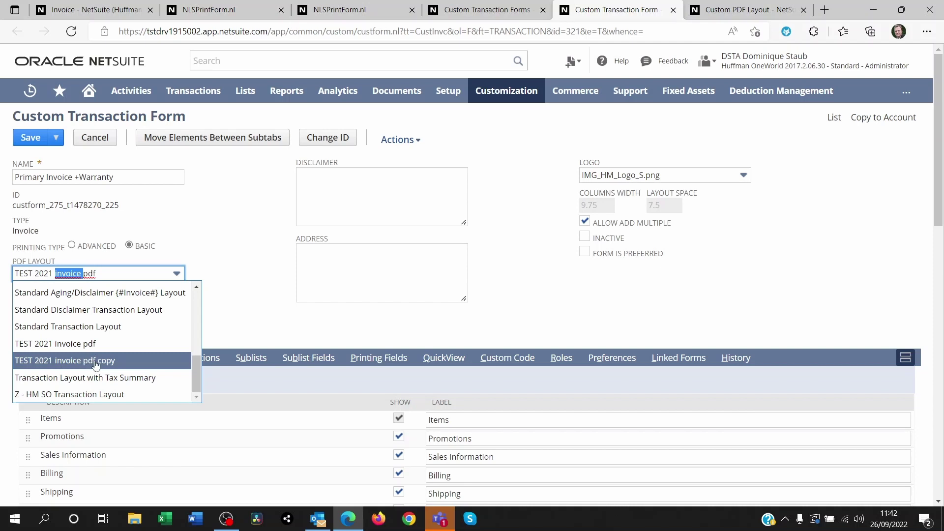
pyautogui.click(736, 10)
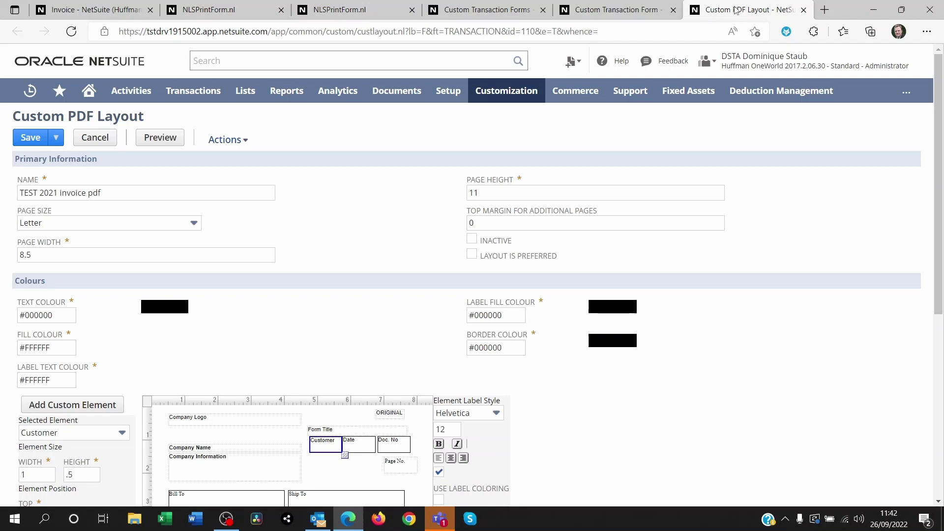
pyautogui.scroll(-3, 433, 259)
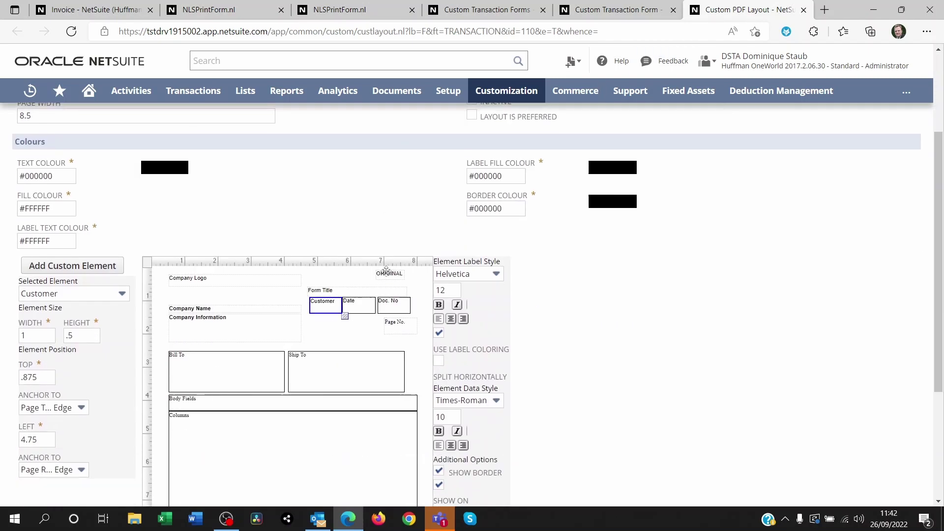
pyautogui.click(386, 271)
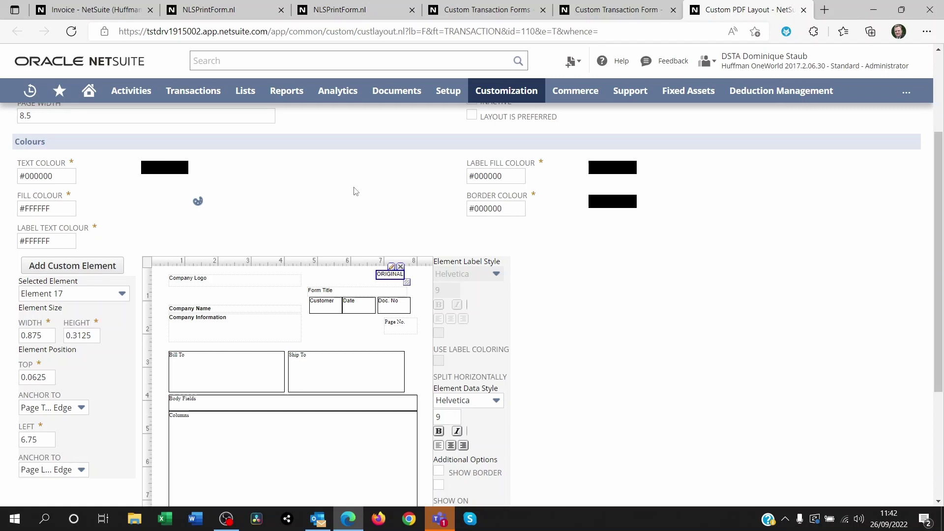
pyautogui.scroll(3, 356, 192)
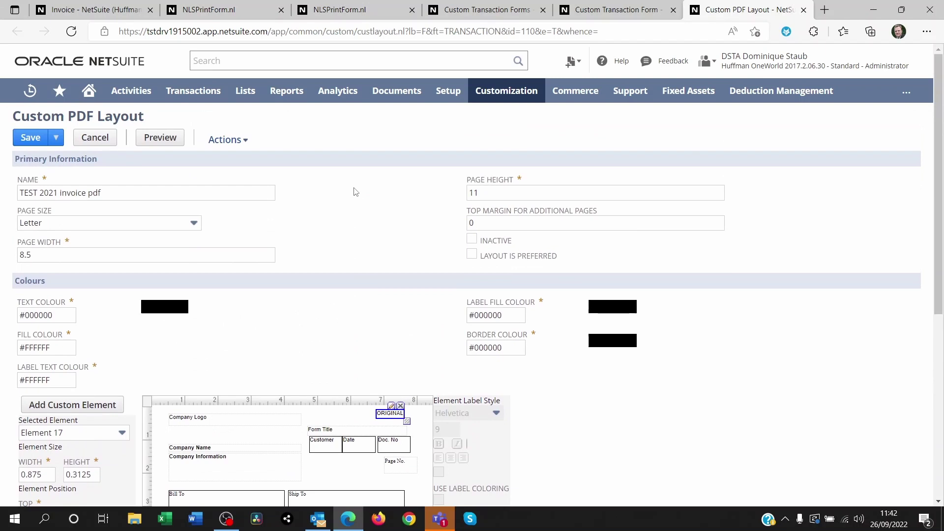
# Step: Return to invoice INV10000553, now showing the Primary Invoice +Warranty Copy custom form
pyautogui.click(117, 11)
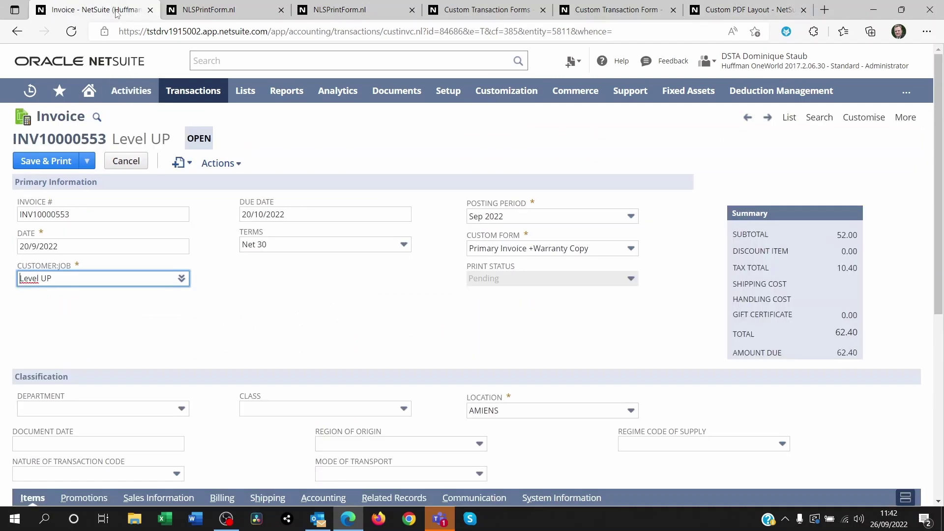
pyautogui.click(360, 140)
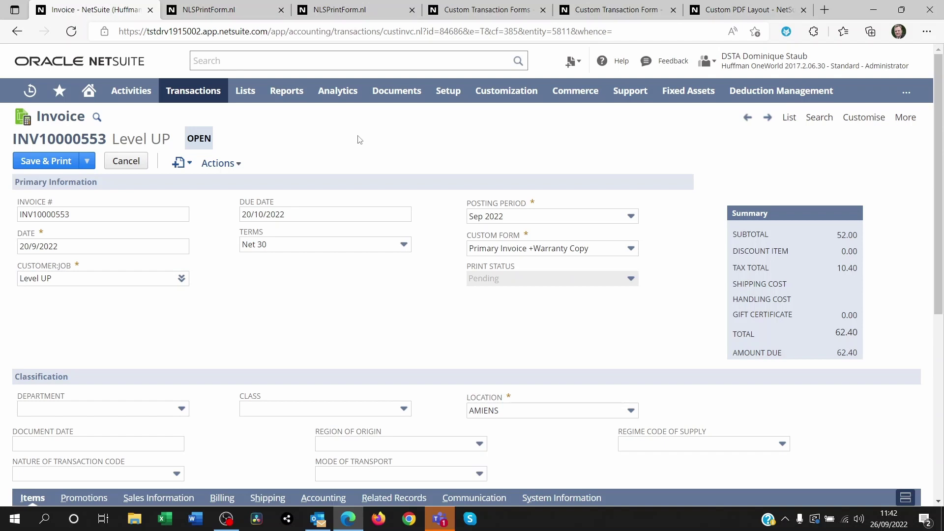